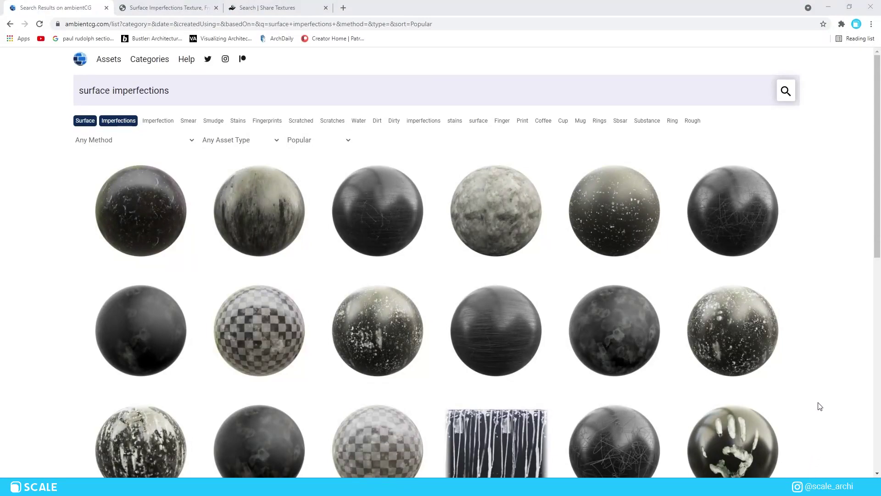
# Browse the fingerprint and smudge imperfection maps on ambientCG, Texture Box and ShareTextures
pyautogui.scroll(-4, 820, 406)
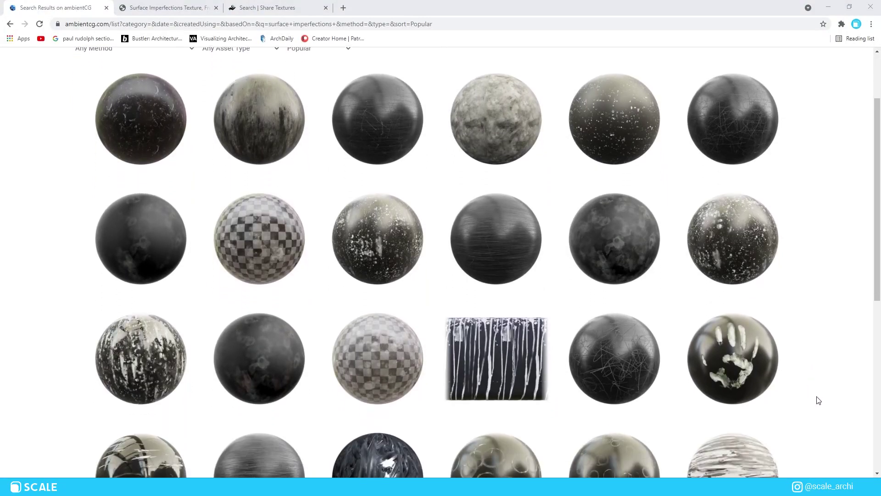
pyautogui.scroll(-3, 815, 394)
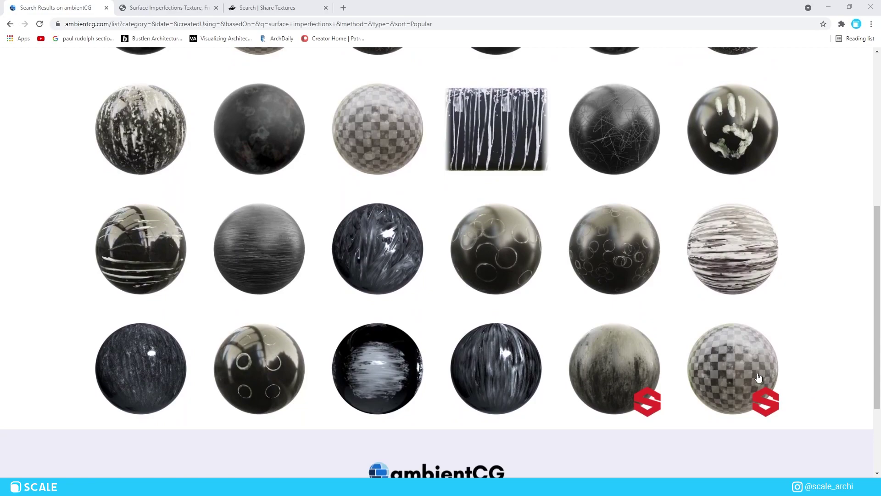
pyautogui.click(163, 3)
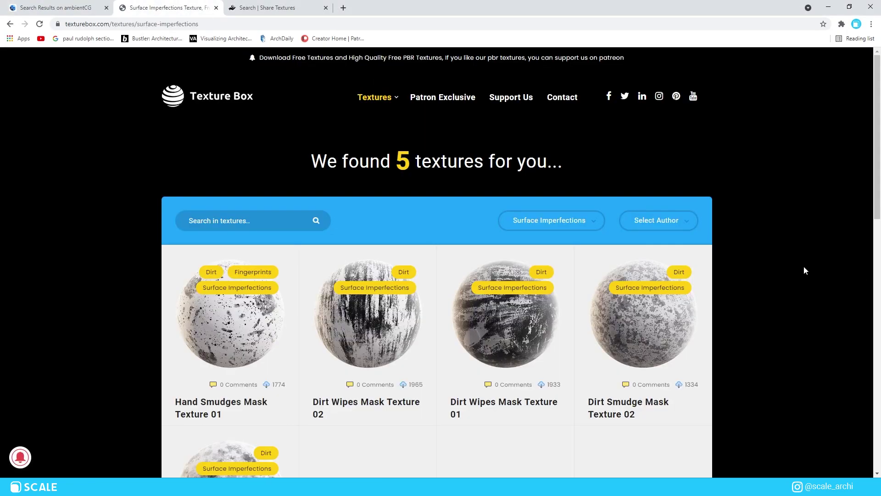
pyautogui.scroll(-2, 804, 267)
pyautogui.scroll(-1, 797, 270)
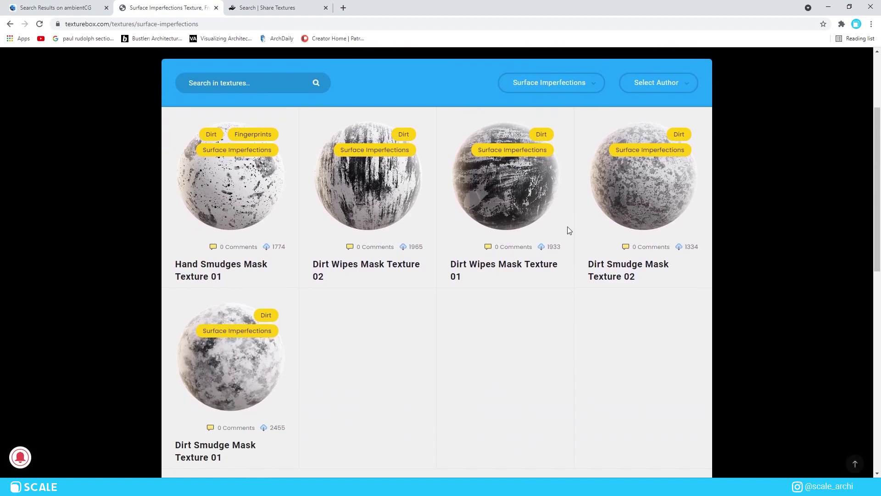
pyautogui.click(296, 4)
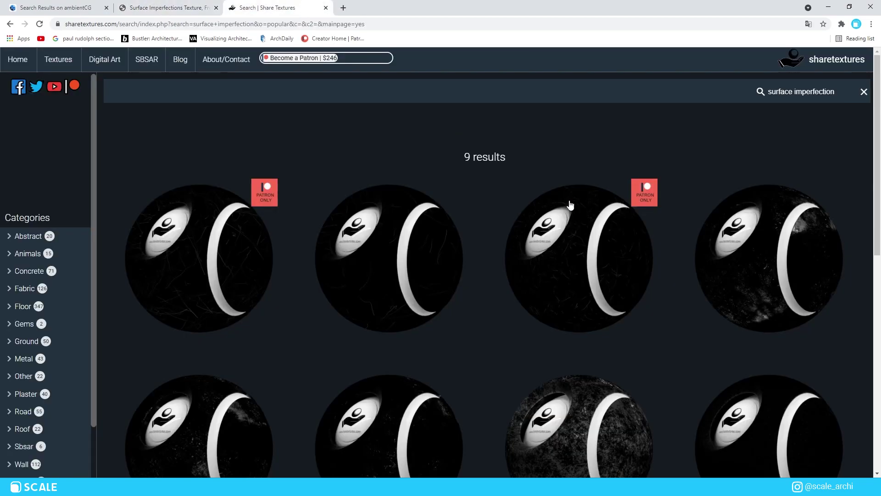
pyautogui.scroll(-3, 692, 246)
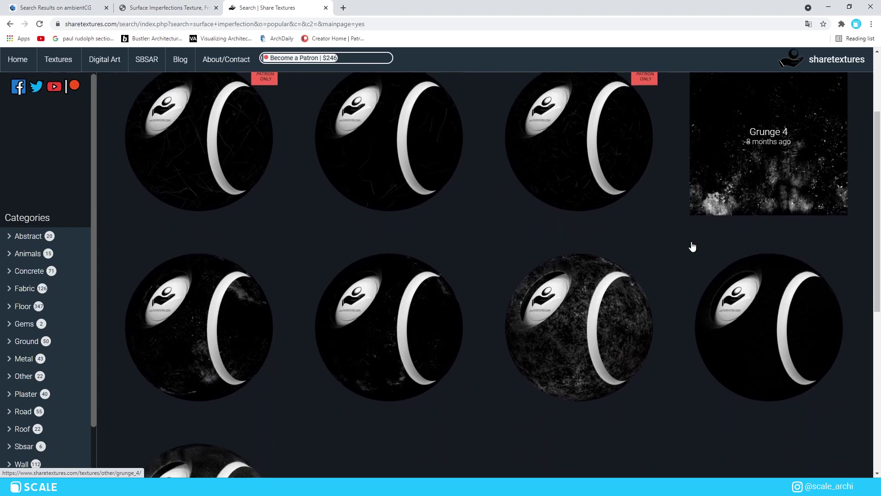
pyautogui.scroll(-1, 692, 246)
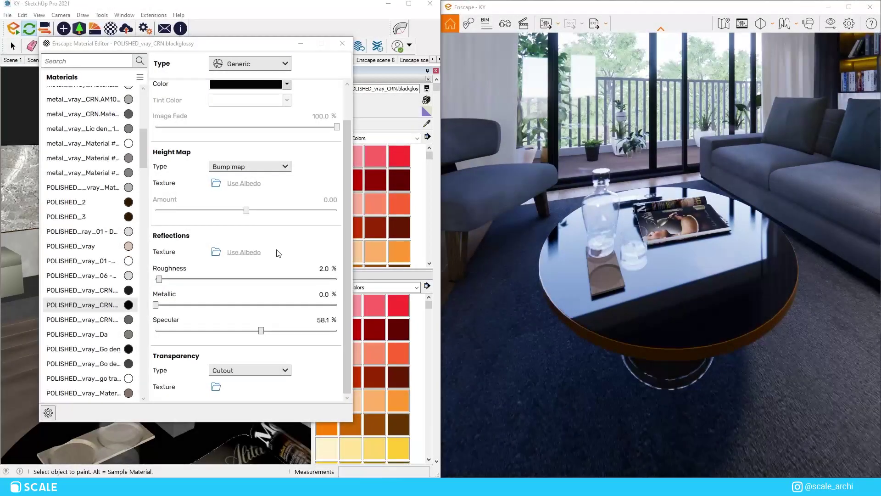
# Load Fingerprints 2.jpg as the table's reflection map, scaled 14 m and rotated 56°
pyautogui.click(216, 386)
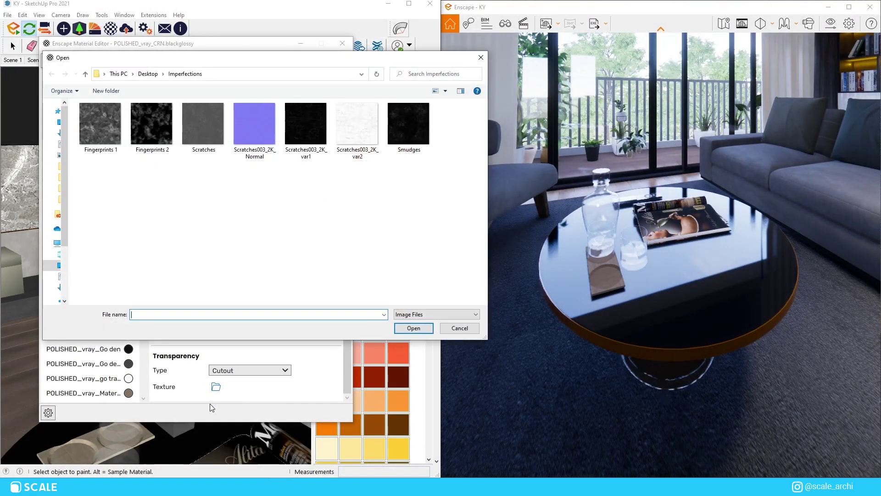
pyautogui.doubleClick(152, 126)
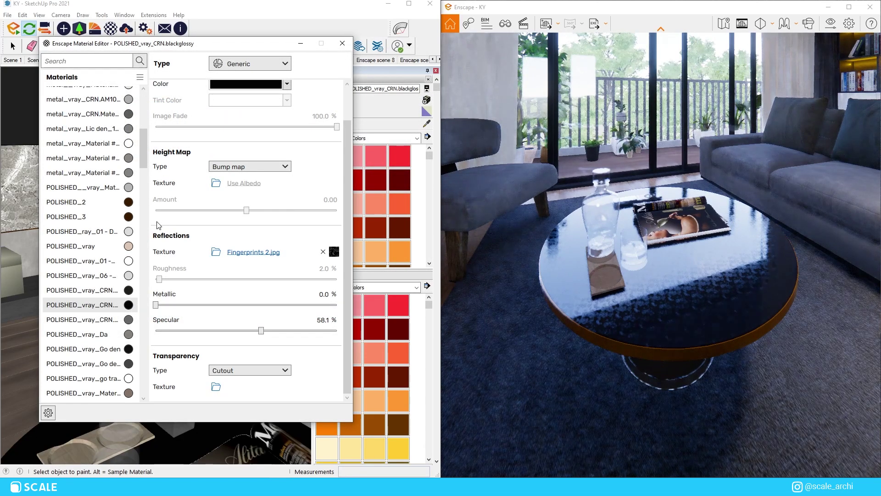
pyautogui.click(334, 252)
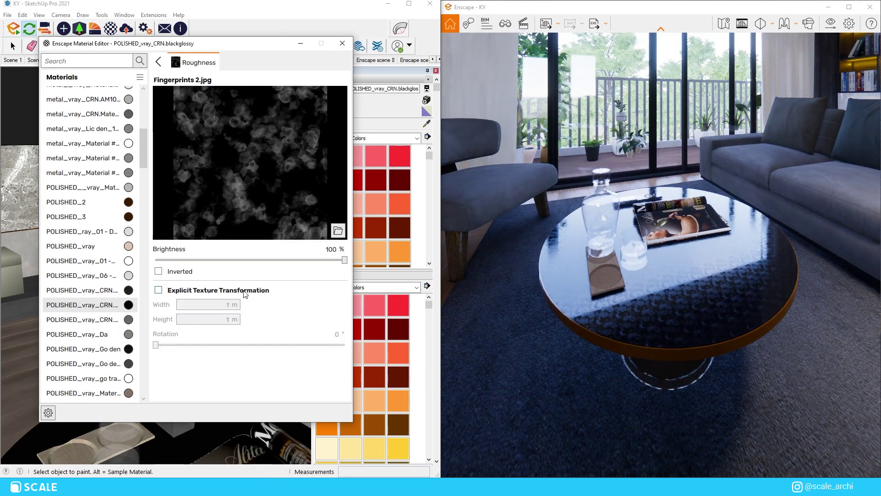
pyautogui.click(182, 290)
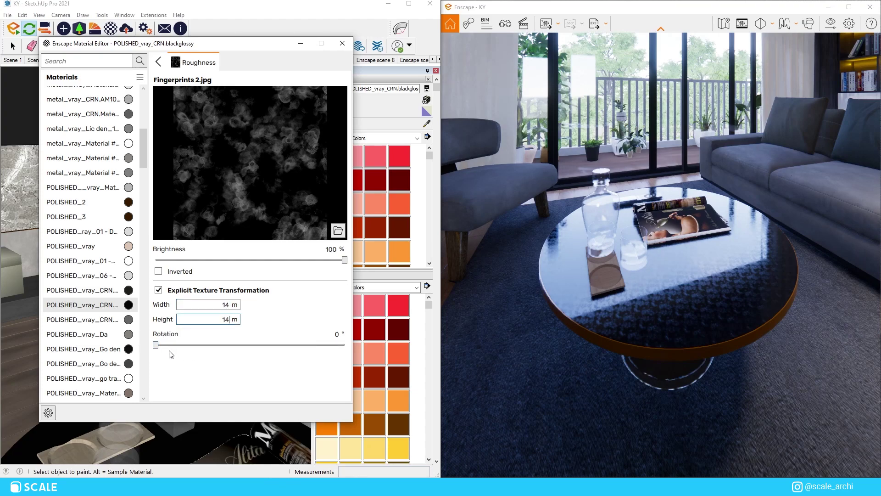
pyautogui.moveTo(156, 345); pyautogui.dragTo(185, 345)
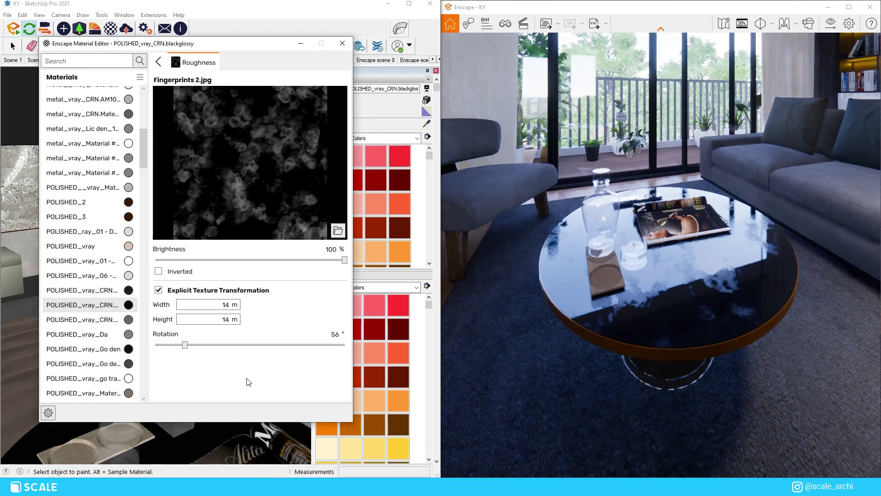
pyautogui.moveTo(533, 258); pyautogui.dragTo(443, 264, button='right')
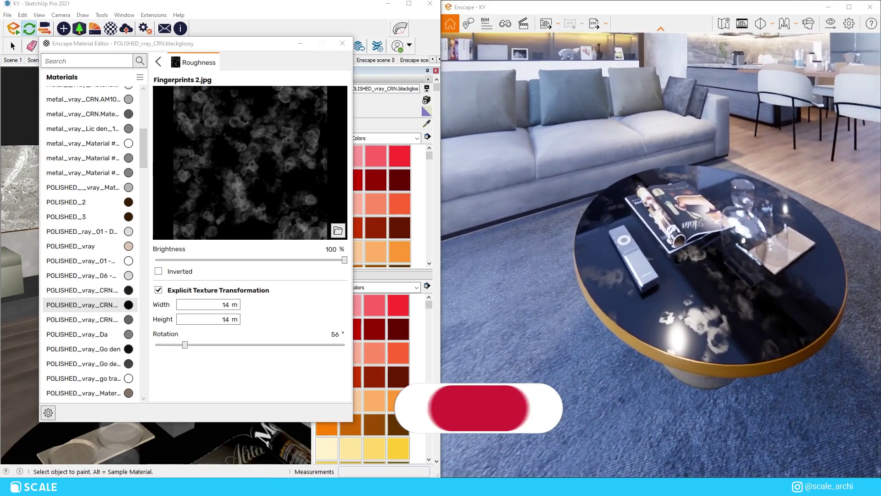
pyautogui.scroll(-5, 661, 255)
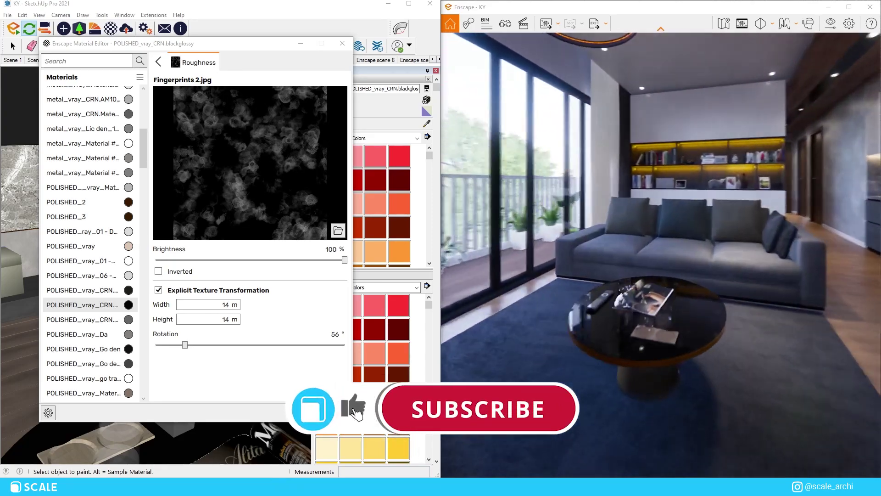
pyautogui.scroll(5, 661, 254)
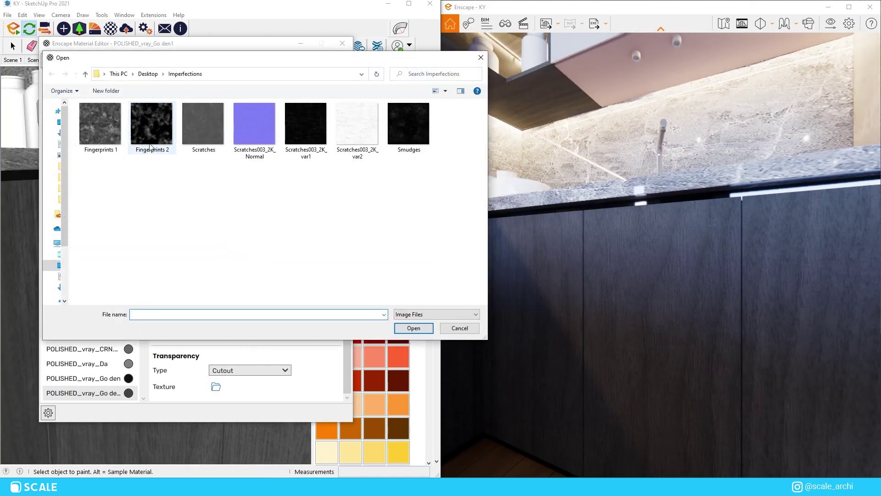
# Load Fingerprints 1.jpg on the cabinet material and scale it to 0.002 m × 0.002 m
pyautogui.doubleClick(117, 129)
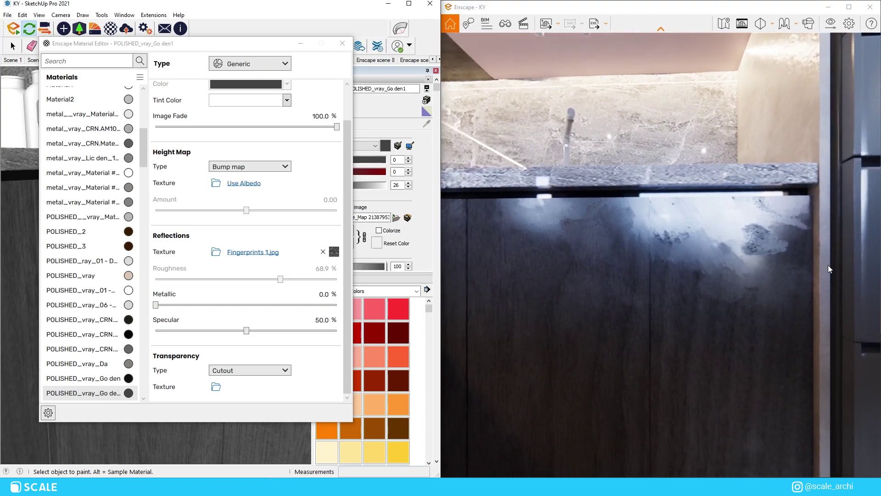
pyautogui.click(334, 252)
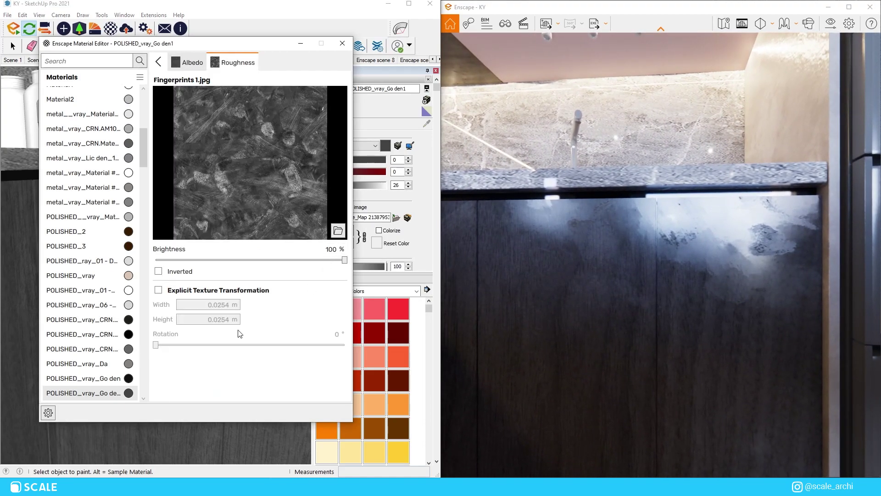
pyautogui.click(176, 290)
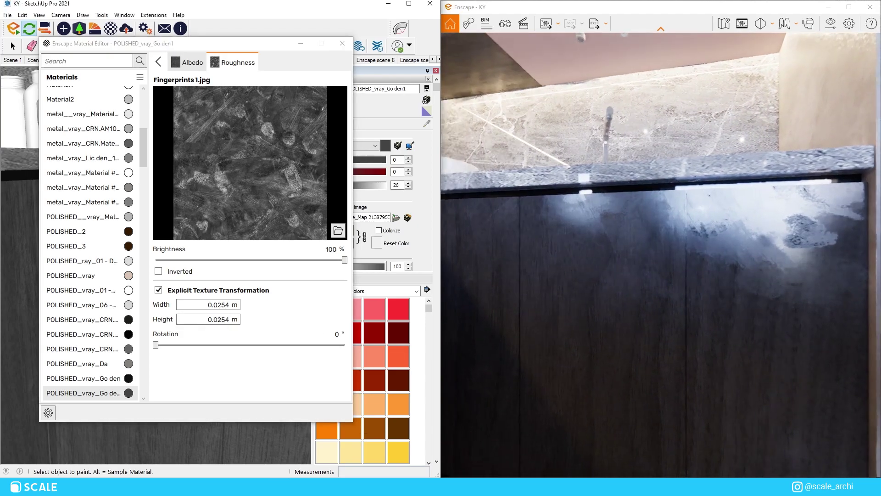
pyautogui.doubleClick(222, 305)
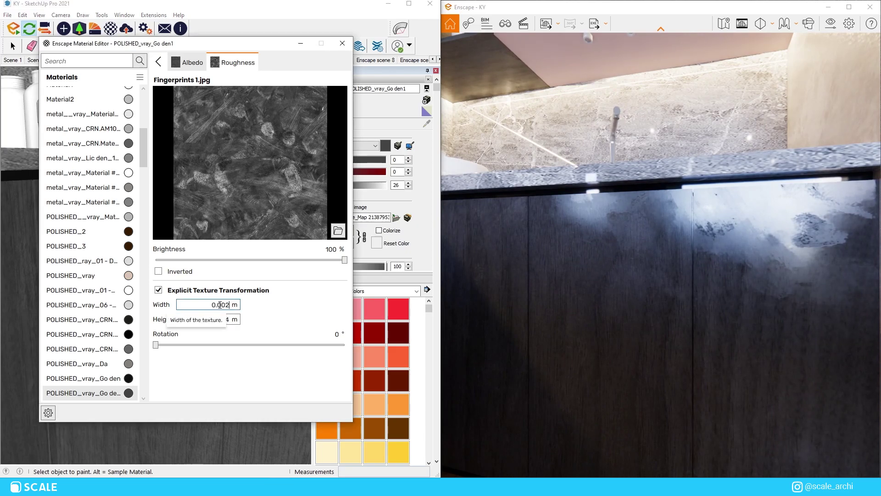
pyautogui.doubleClick(227, 320)
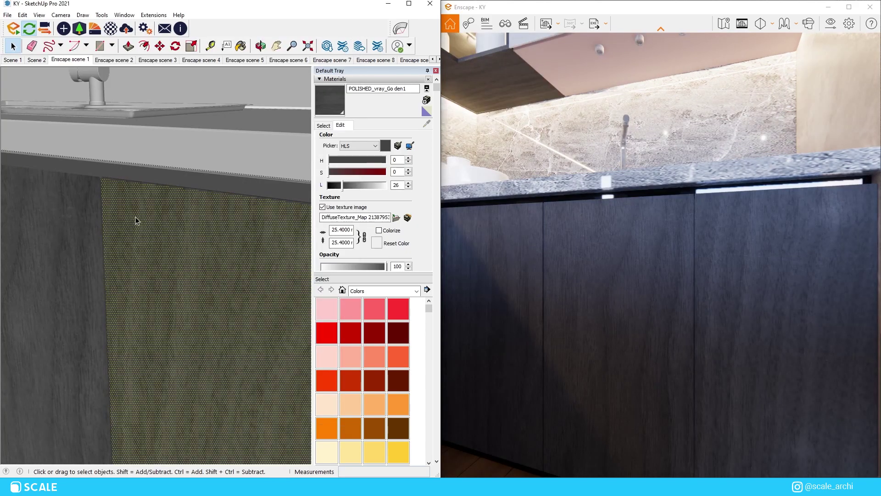
pyautogui.click(136, 216)
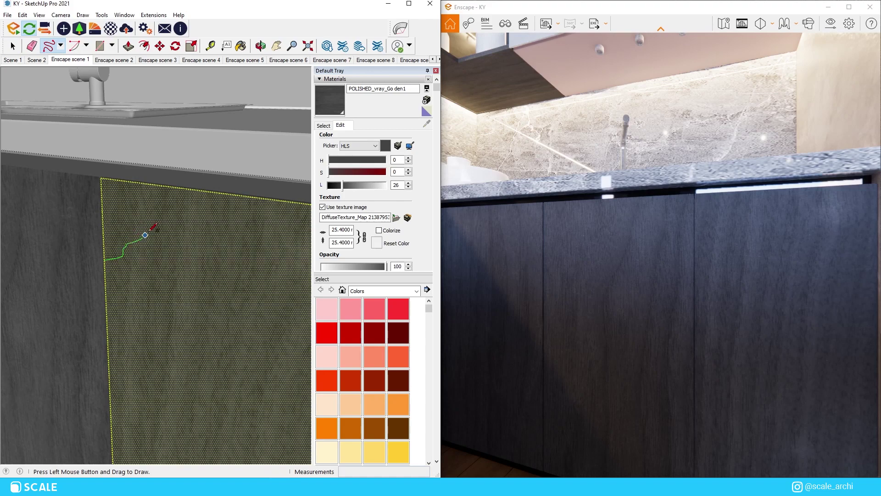
# Draw a freehand outline splitting an irregular patch off the top of the cabinet door
pyautogui.moveTo(164, 186); pyautogui.dragTo(168, 187)
pyautogui.moveTo(122, 236)
pyautogui.mouseDown(button='middle')
pyautogui.moveTo(181, 216)
pyautogui.moveTo(181, 208)
pyautogui.mouseUp(button='middle')
pyautogui.scroll(1, 181, 208)
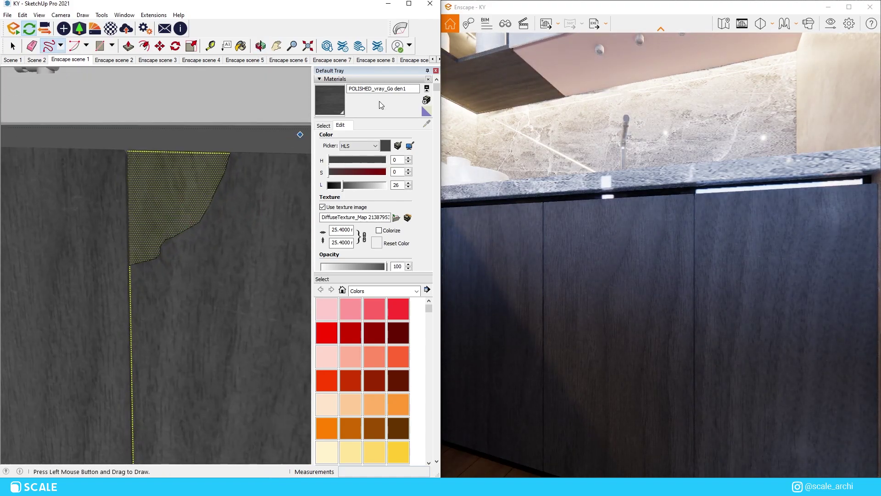
# Create a new material, Material3, for the patch
pyautogui.click(426, 101)
pyautogui.click(627, 349)
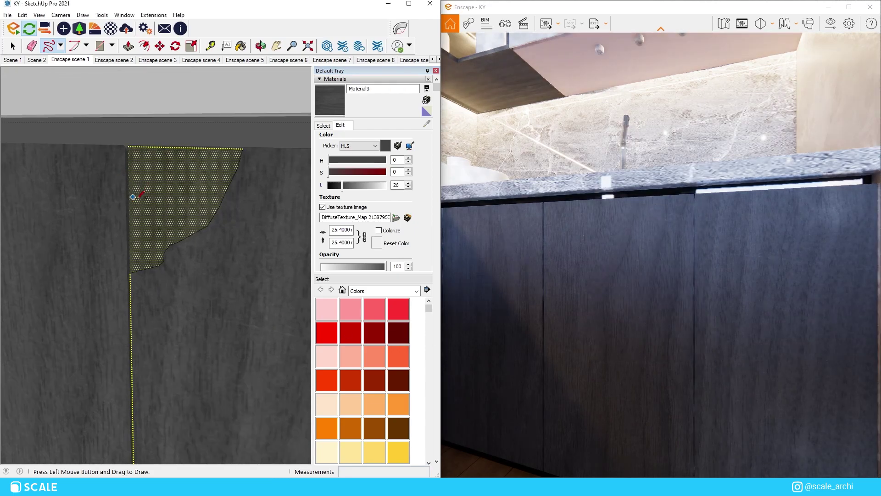
pyautogui.scroll(1, 134, 195)
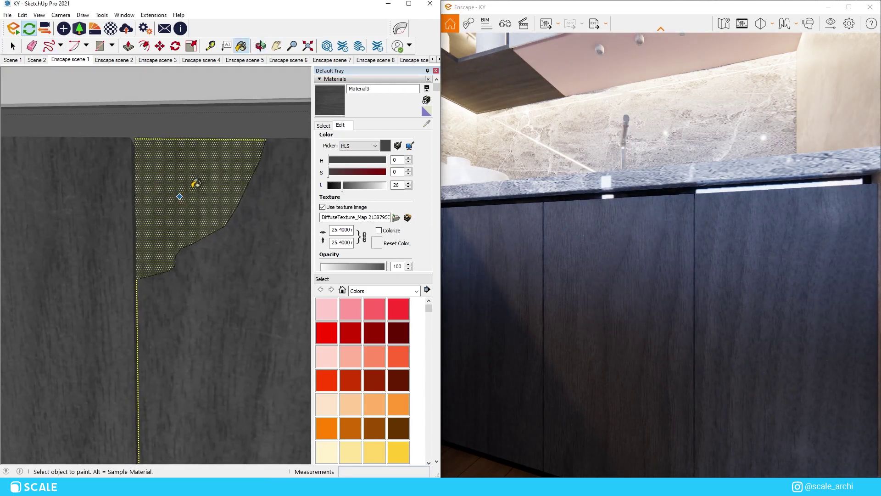
# Give Material3 a Fingerprints 2 reflection map and lower its specular to about 20 %
pyautogui.click(110, 28)
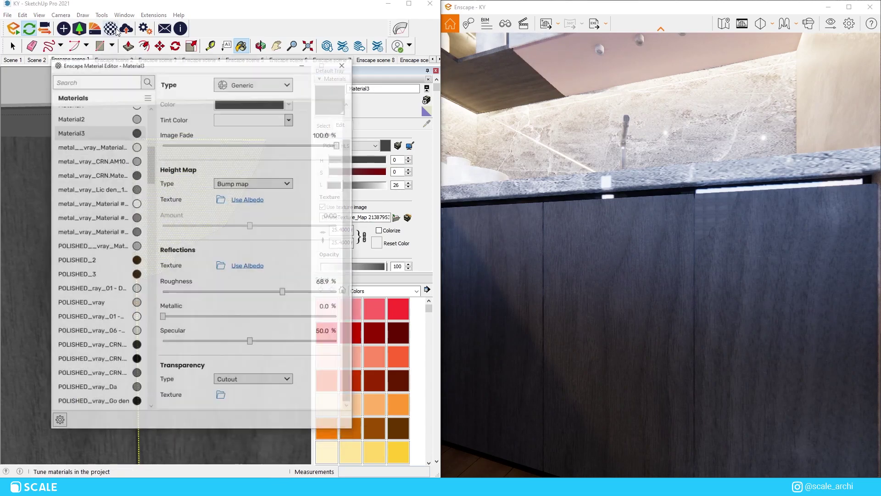
pyautogui.click(219, 254)
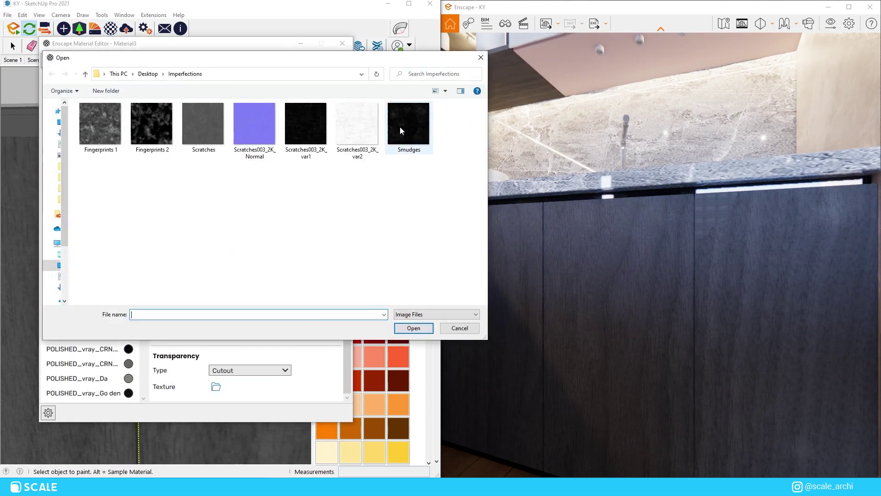
pyautogui.doubleClick(161, 133)
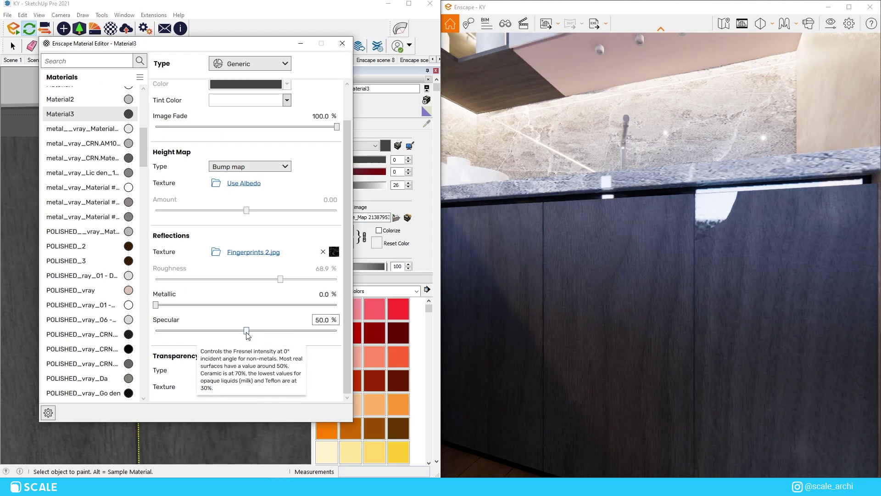
pyautogui.moveTo(247, 332); pyautogui.dragTo(234, 331)
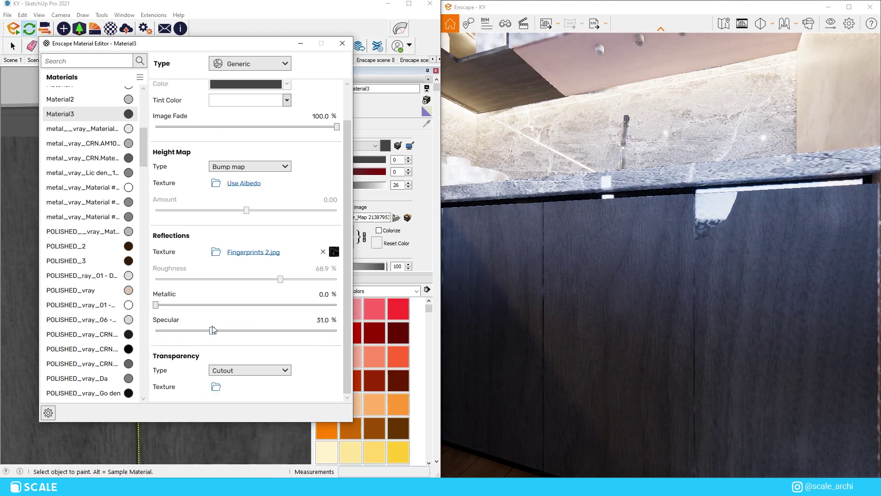
pyautogui.press('alt')
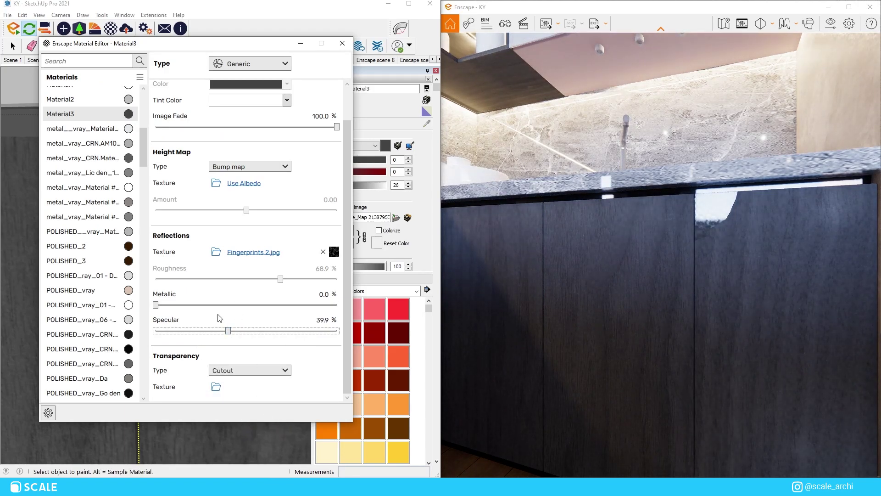
pyautogui.moveTo(228, 332); pyautogui.dragTo(193, 338)
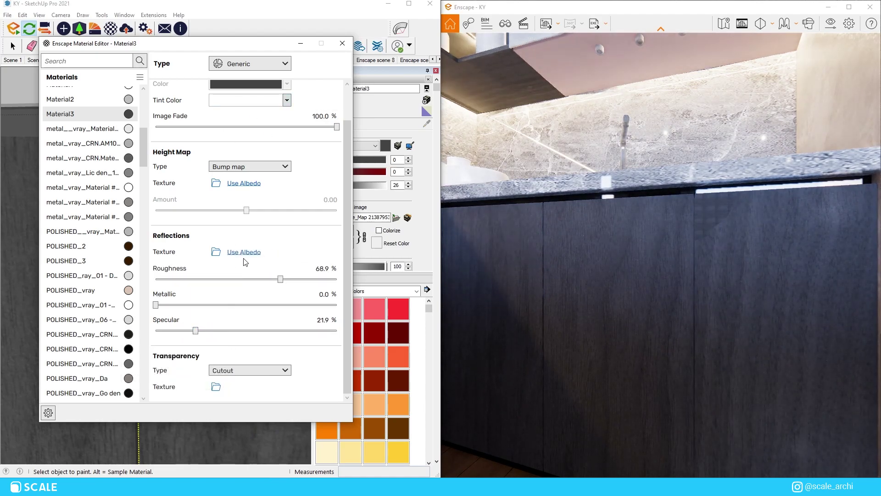
# Swap Material3's reflection map to Fingerprints 1.jpg and nudge the specular slightly lower
pyautogui.click(216, 251)
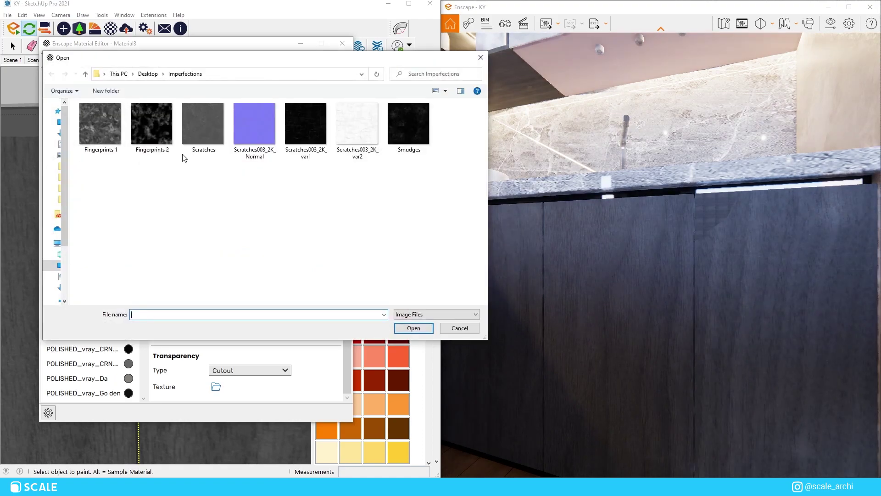
pyautogui.doubleClick(93, 124)
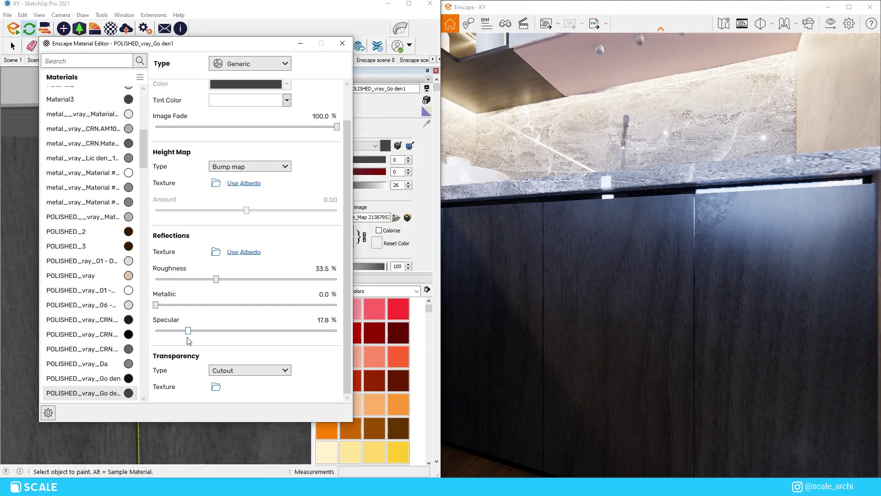
pyautogui.moveTo(189, 340); pyautogui.dragTo(186, 337)
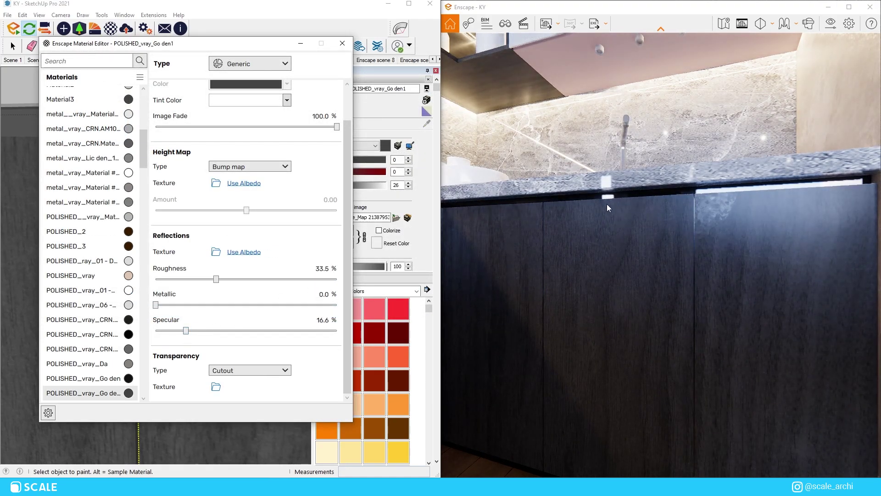
# Scroll the Patreon membership page to the Starter Pack, All-access and VIP Patron tiers
pyautogui.scroll(-5, 763, 314)
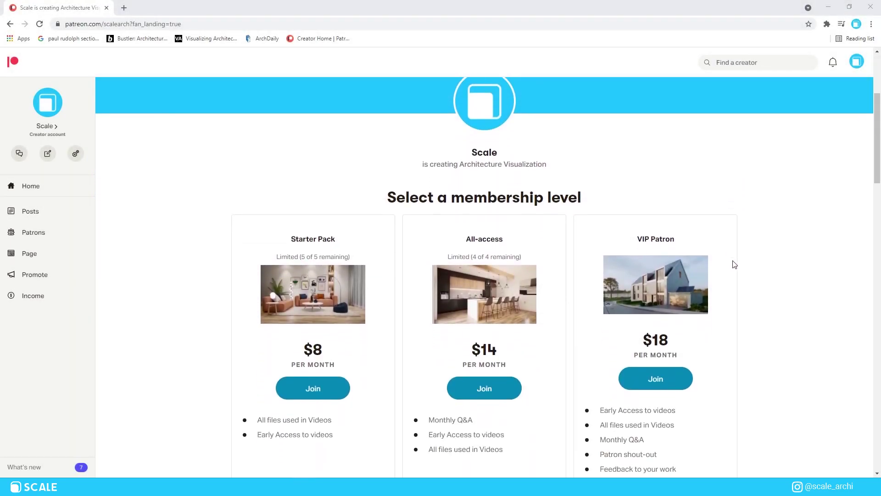
pyautogui.scroll(-1, 735, 264)
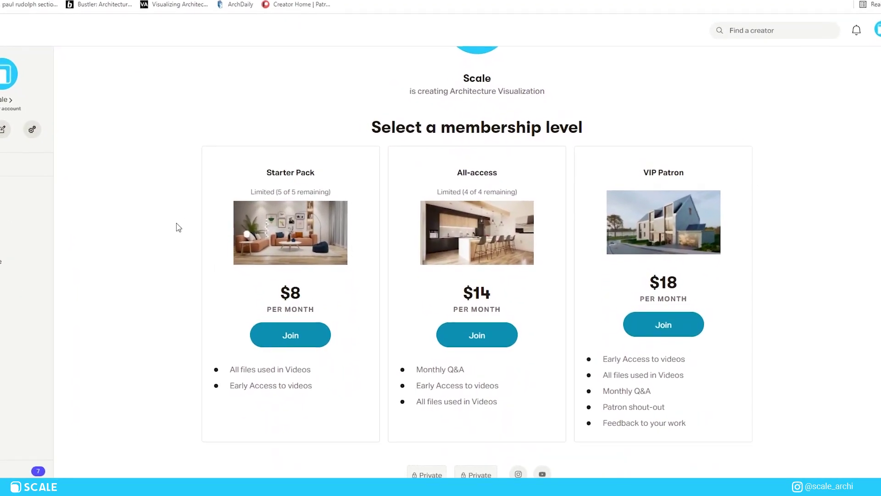